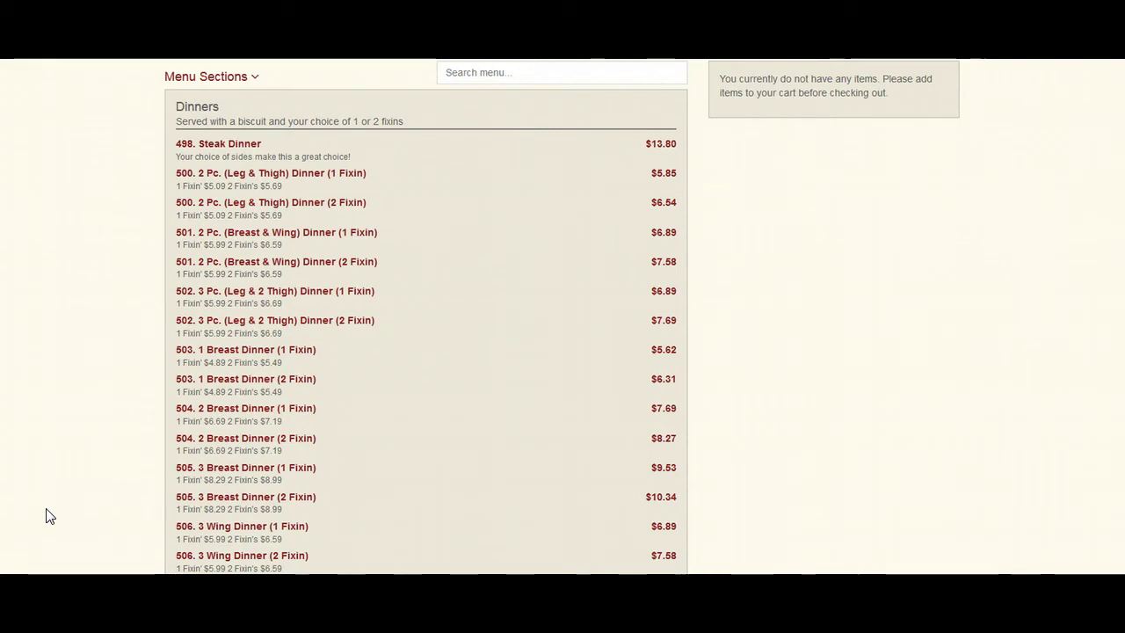
# - Open the 498. Steak Dinner form and choose Salad as the side with French dressing
pyautogui.click(220, 163)
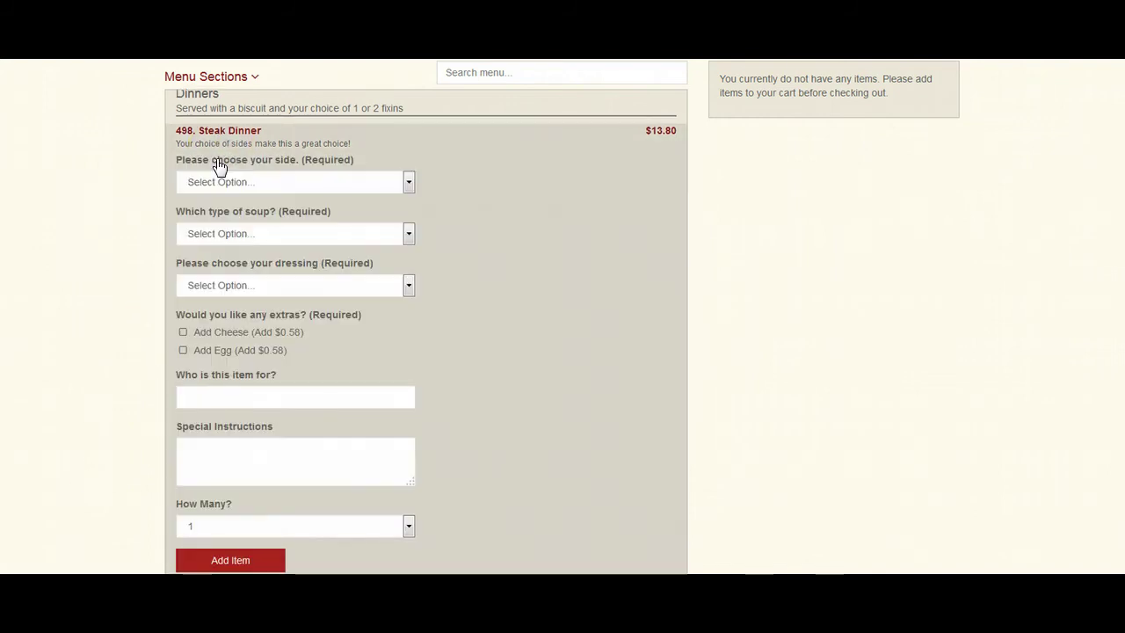
pyautogui.click(138, 167)
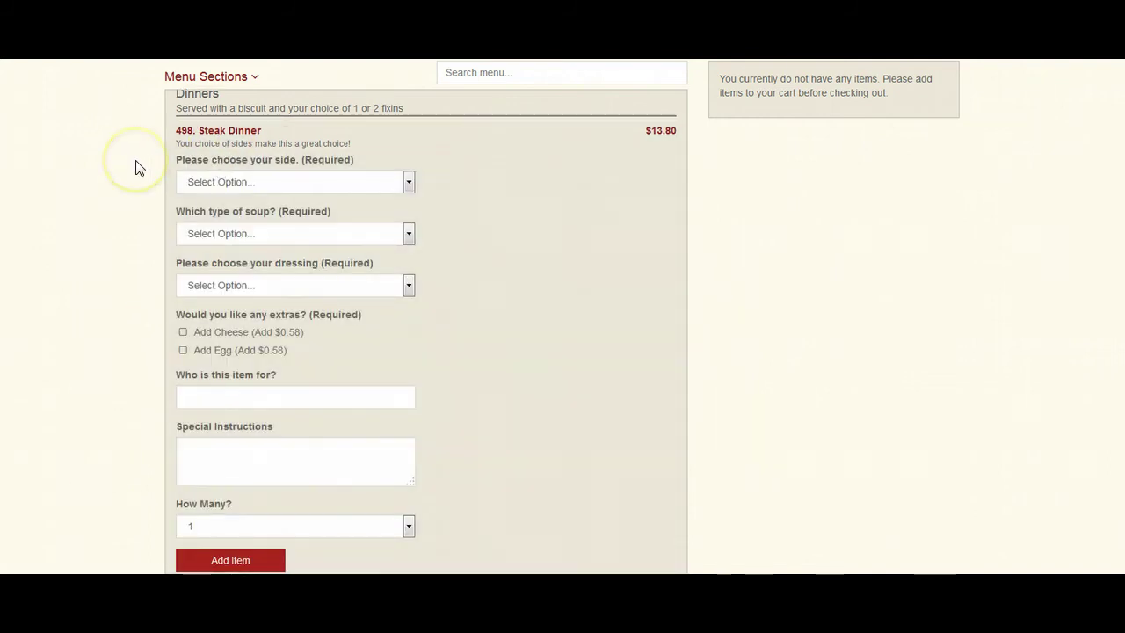
pyautogui.click(189, 181)
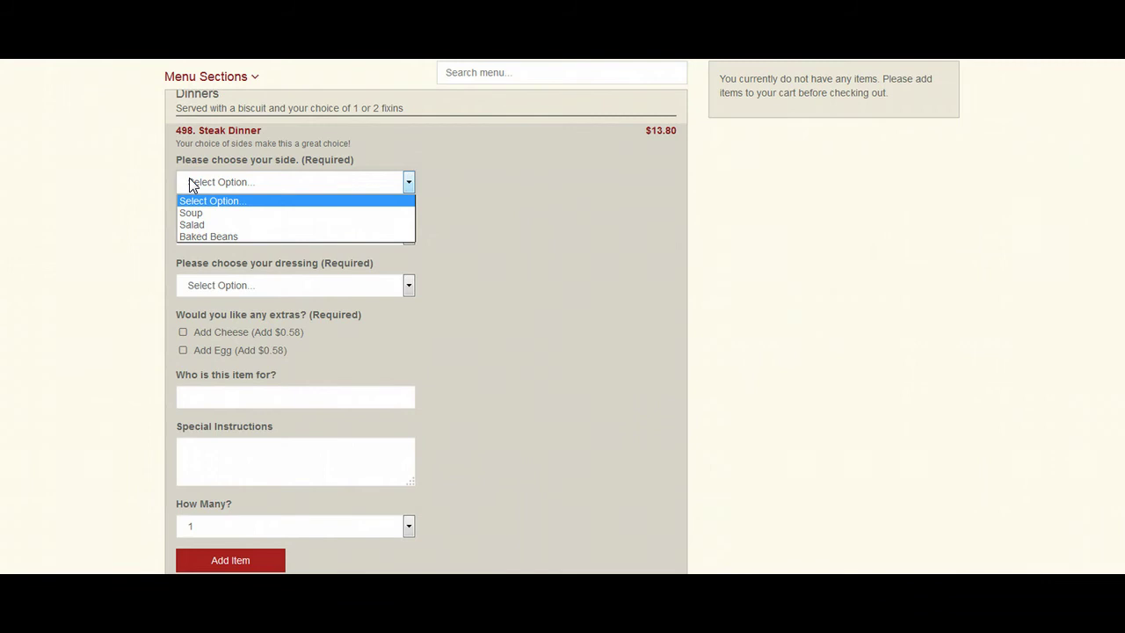
pyautogui.click(193, 225)
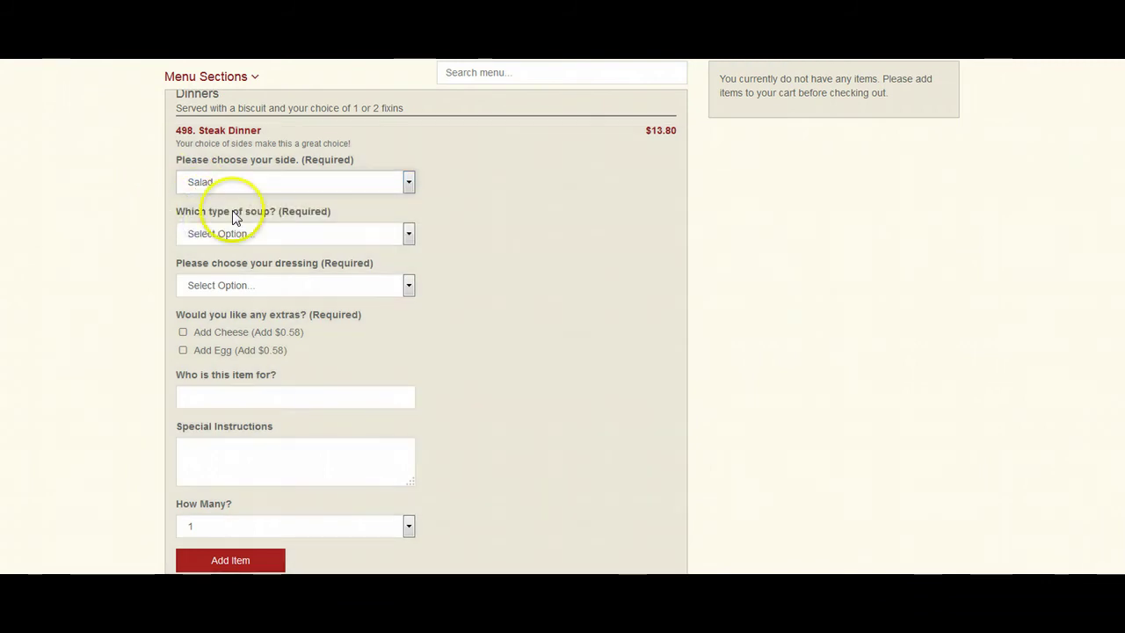
pyautogui.click(237, 288)
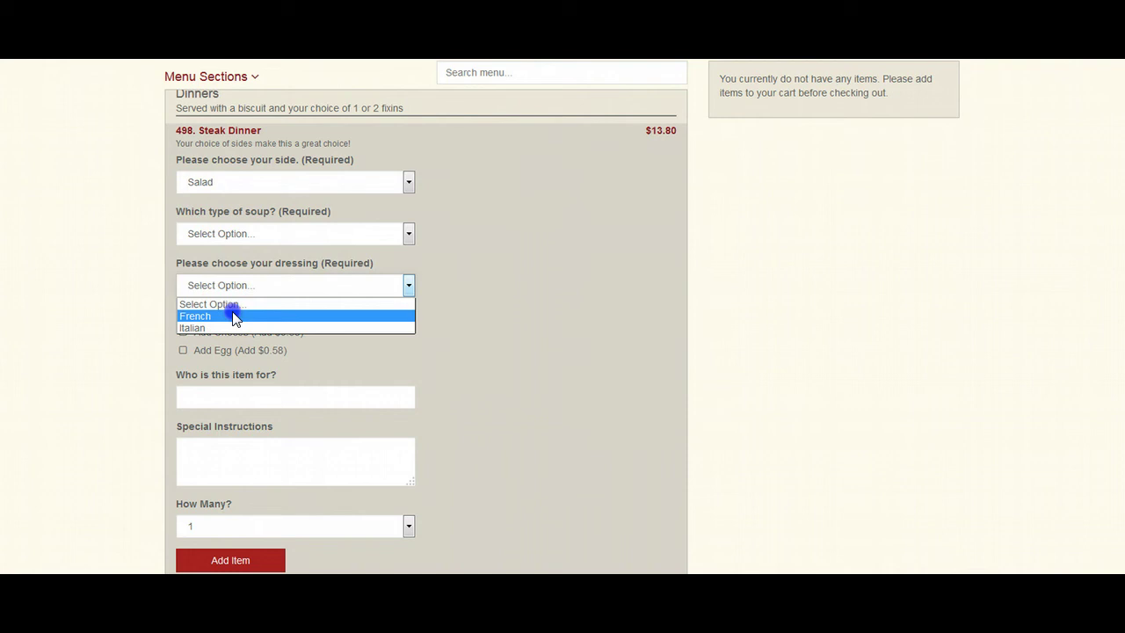
pyautogui.click(233, 314)
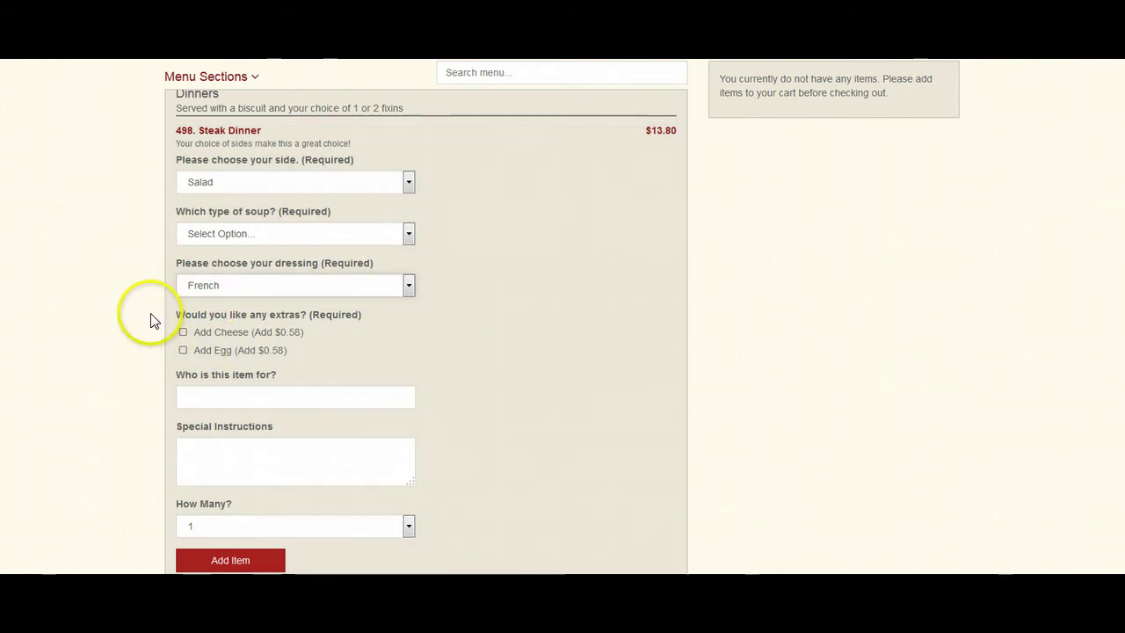
pyautogui.click(145, 314)
pyautogui.click(132, 267)
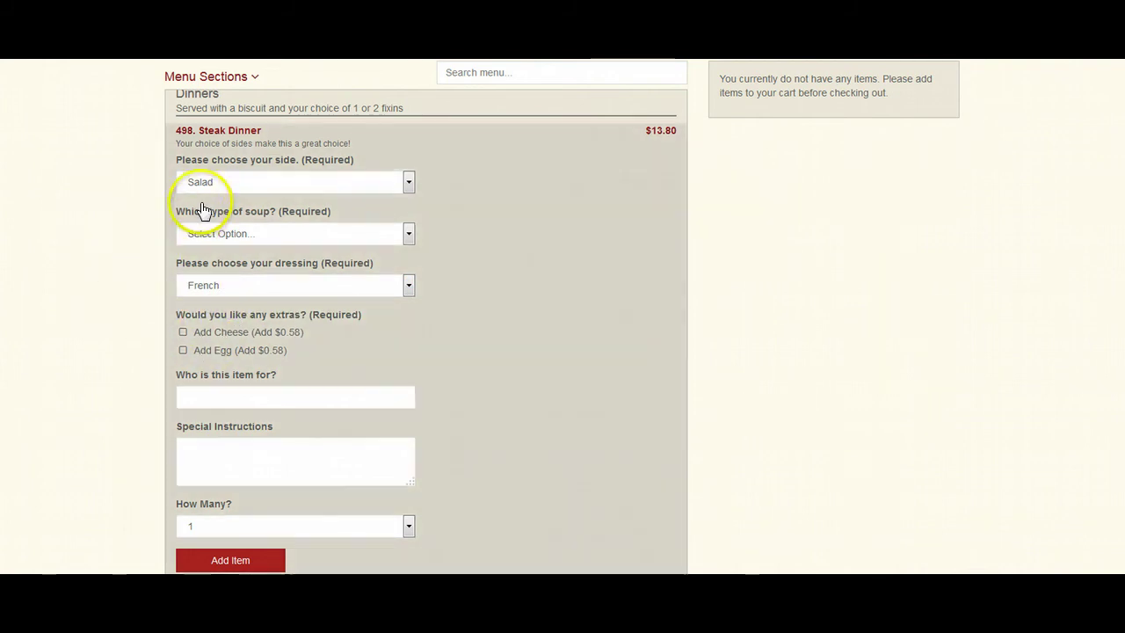
# - Change the Steak Dinner side from Salad to Soup, then go to the admin dashboard
pyautogui.click(204, 189)
pyautogui.click(146, 196)
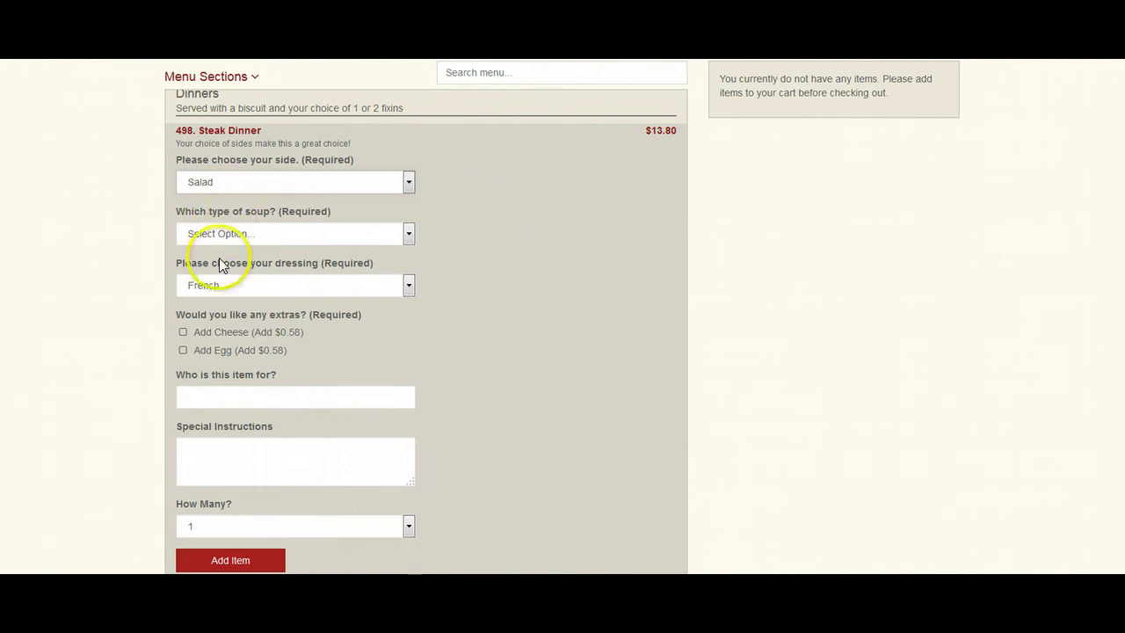
pyautogui.click(215, 183)
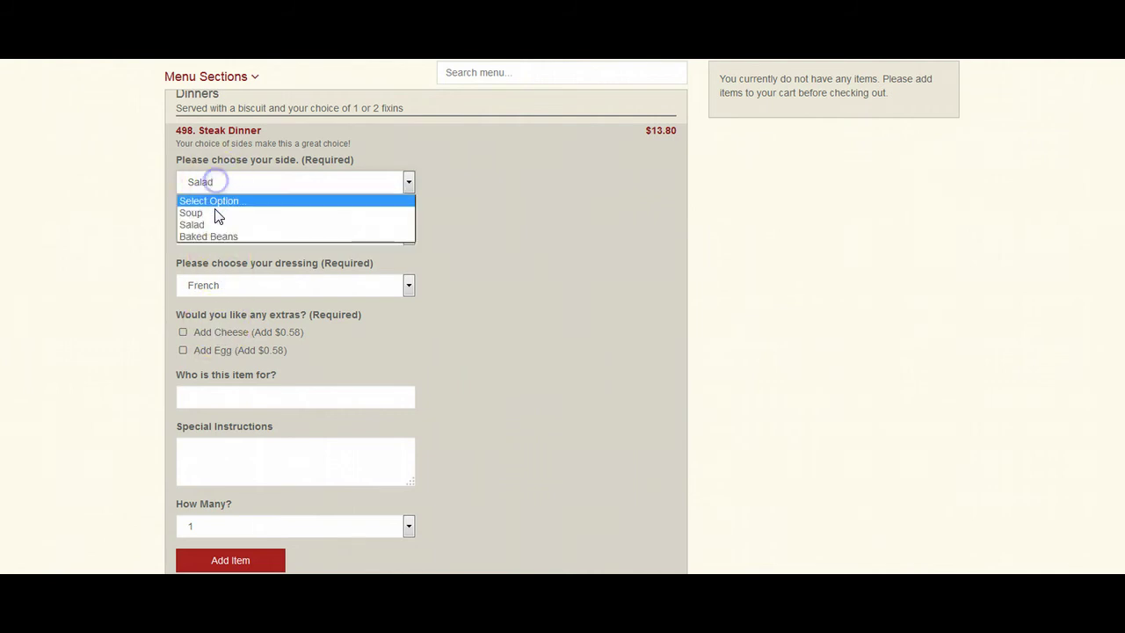
pyautogui.click(215, 209)
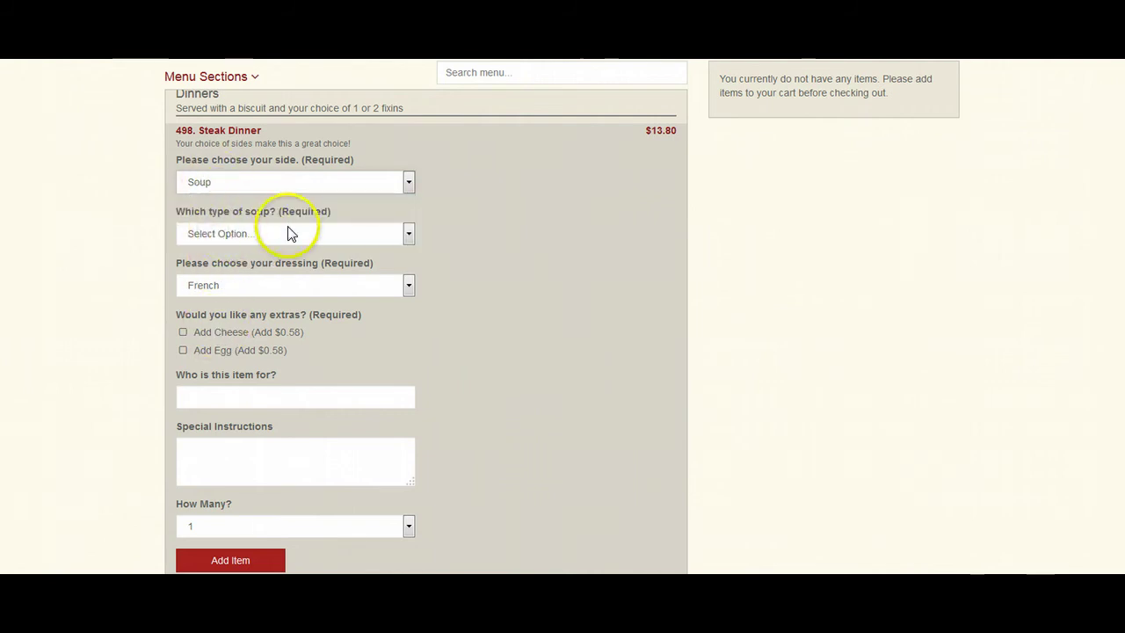
pyautogui.click(717, 240)
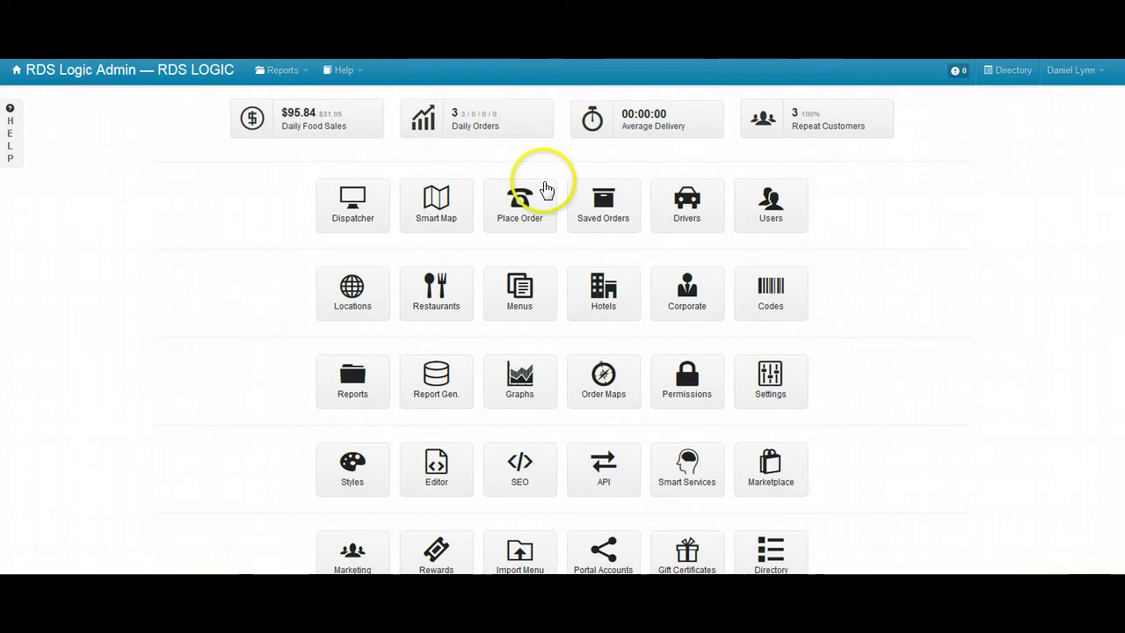
# - In Menus, load the Bojangles menu for the Columbia, MO location and show its Options list
pyautogui.click(536, 290)
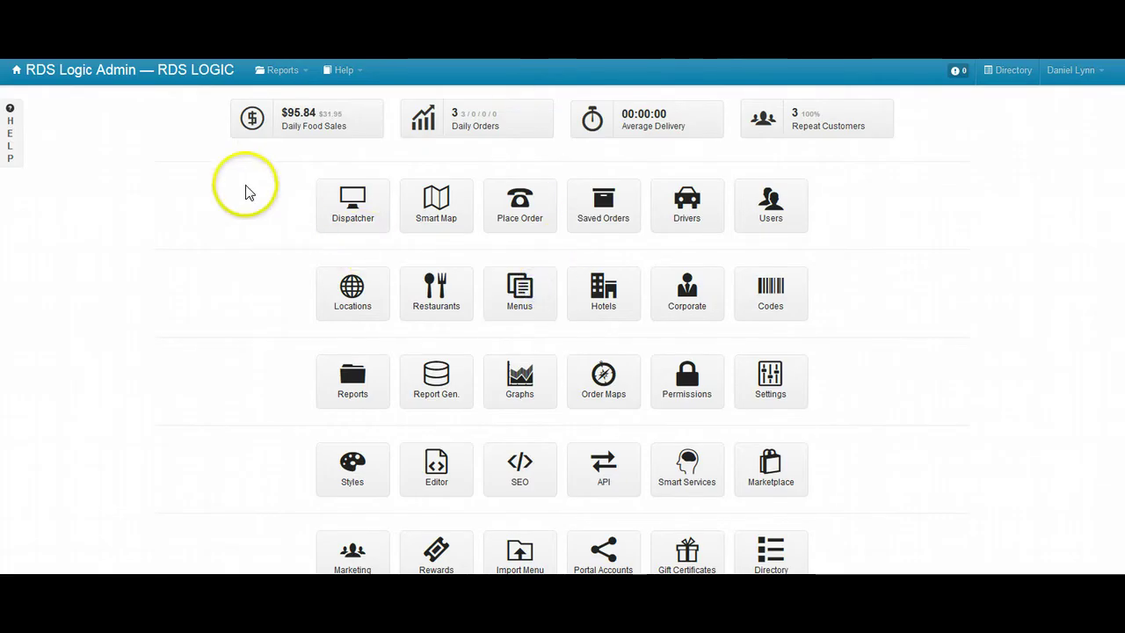
pyautogui.click(225, 128)
pyautogui.click(222, 153)
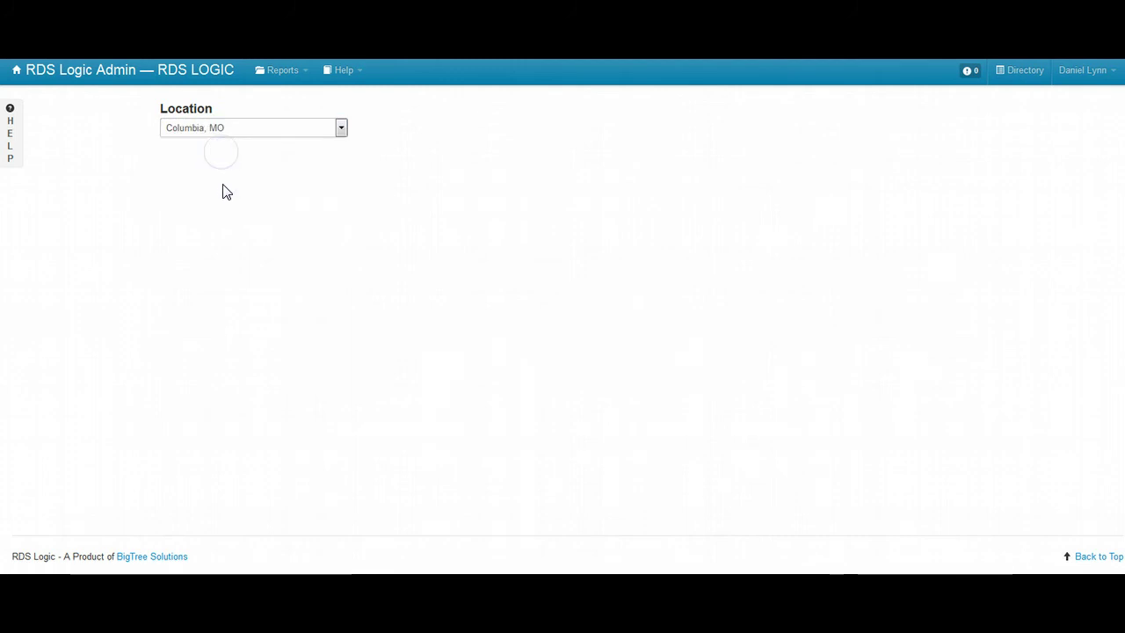
pyautogui.click(224, 187)
pyautogui.click(221, 238)
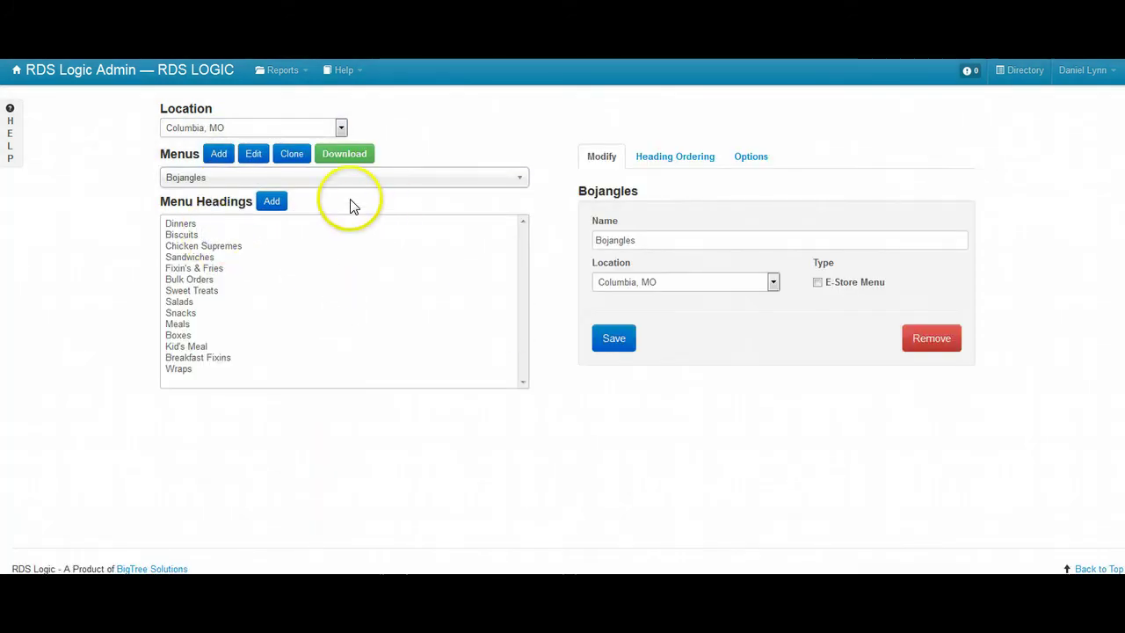
pyautogui.click(254, 154)
pyautogui.click(751, 157)
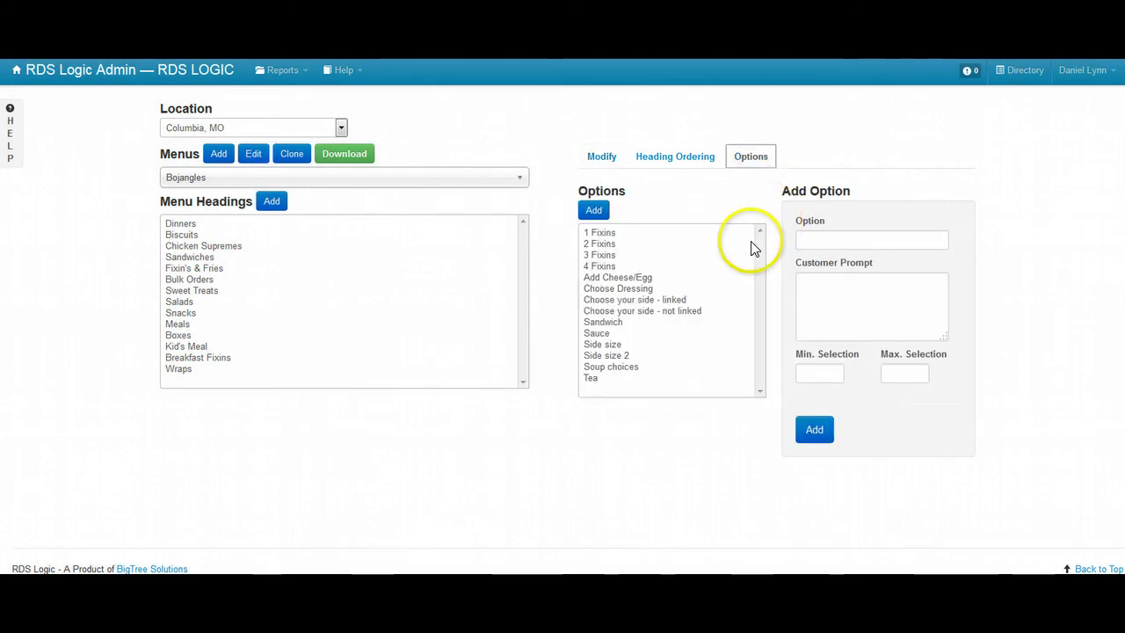
# - Inspect 'Choose your side - not linked', then open 'Choose your side - linked' for editing
pyautogui.click(699, 311)
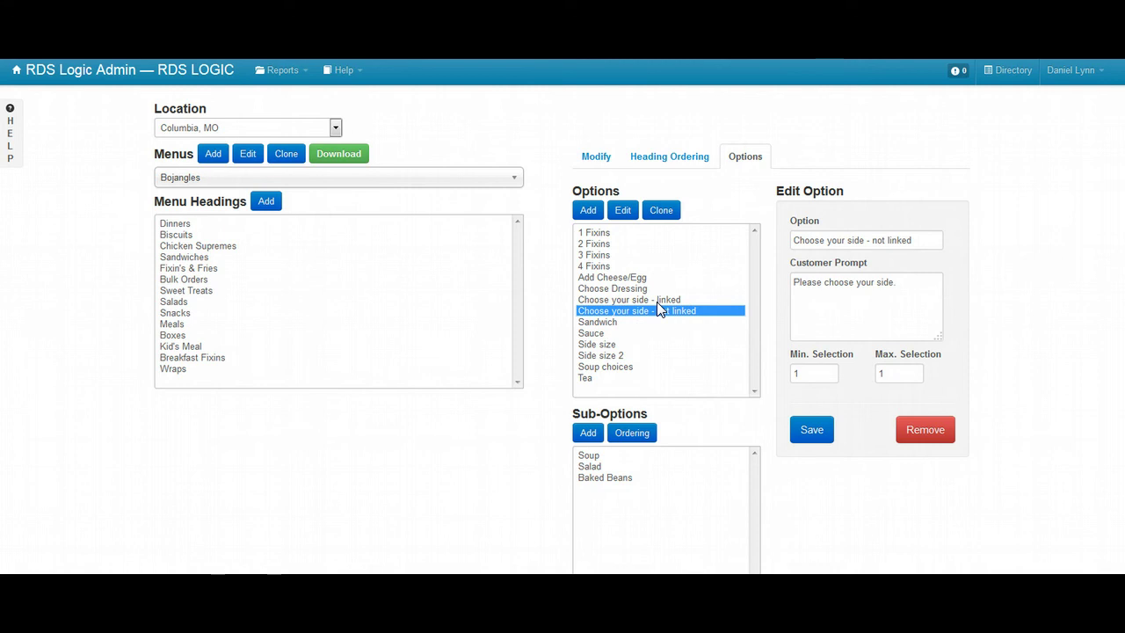
pyautogui.click(657, 302)
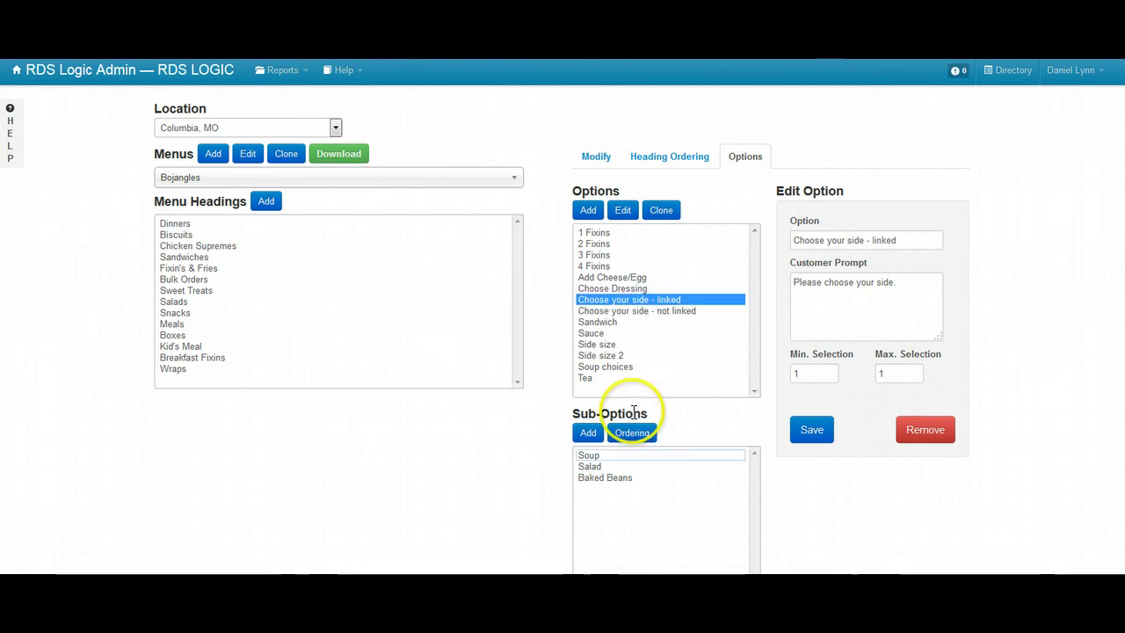
# - Move Soup choices into the Soup sub-option's Linked Options and save
pyautogui.click(608, 459)
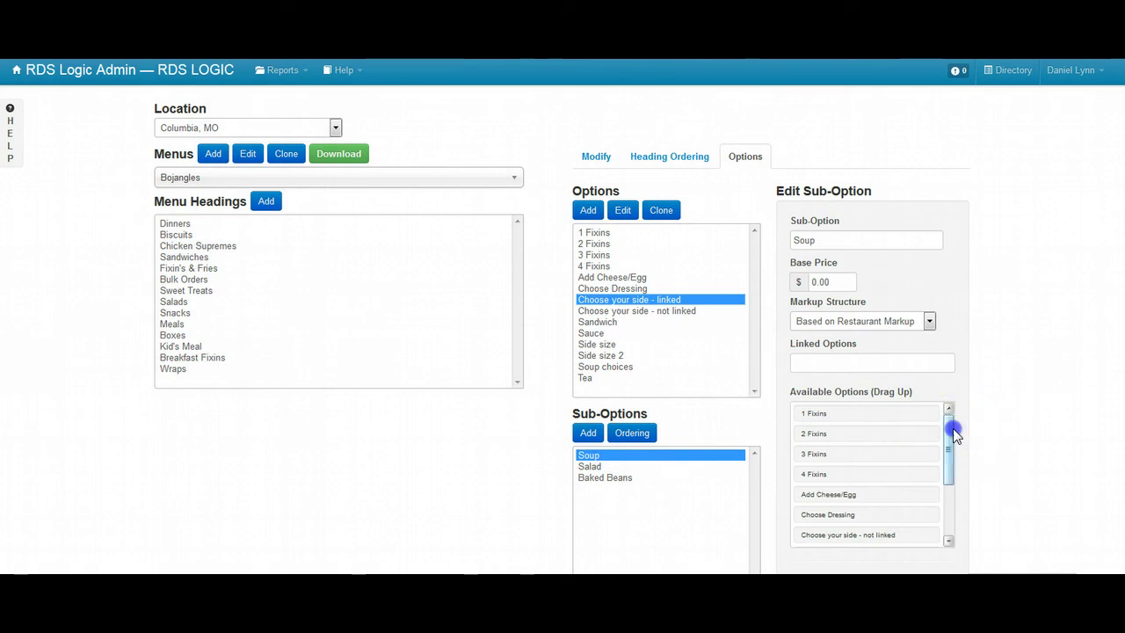
pyautogui.moveTo(953, 428); pyautogui.dragTo(946, 484)
pyautogui.moveTo(872, 502); pyautogui.dragTo(870, 363)
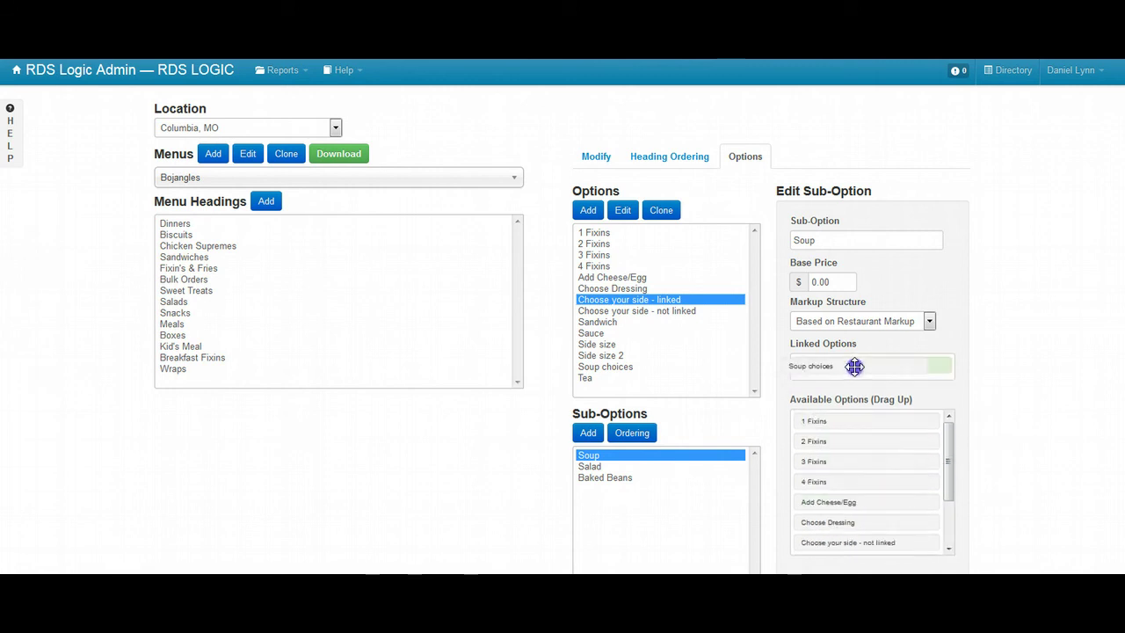
pyautogui.scroll(-1, 909, 497)
pyautogui.click(817, 556)
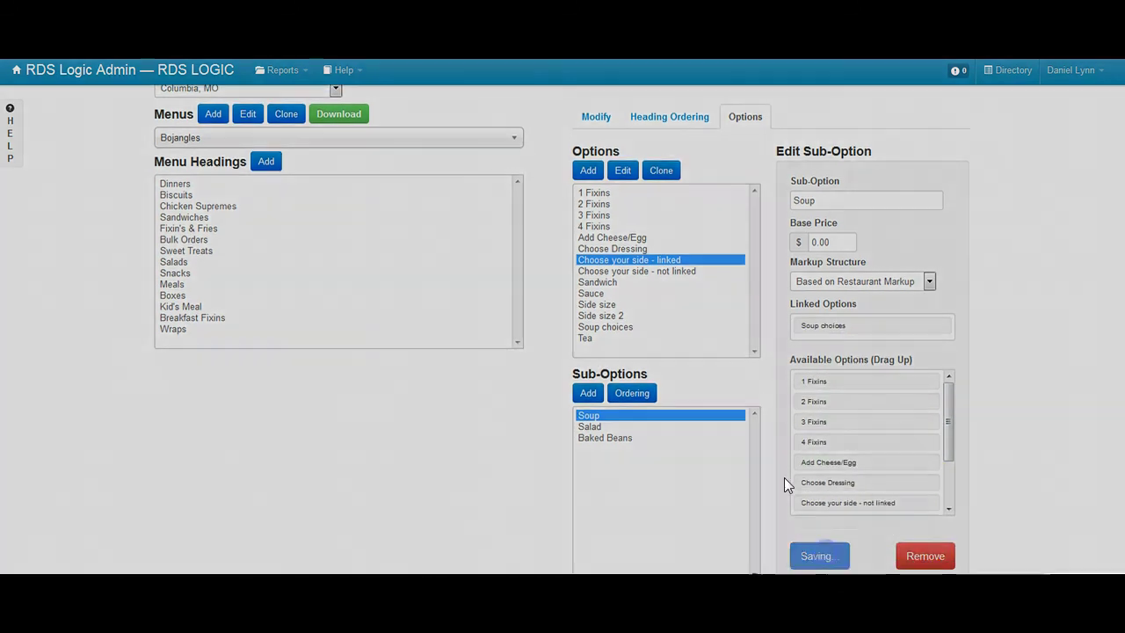
# - Move Choose Dressing and Add Cheese/Egg into the Salad sub-option's Linked Options and save
pyautogui.click(611, 428)
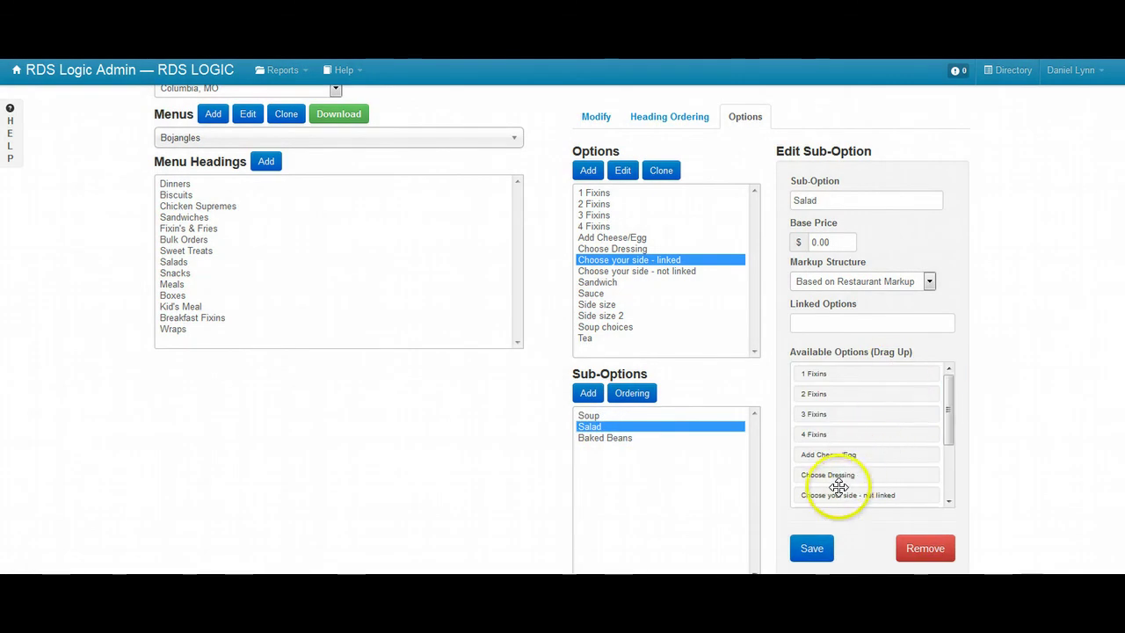
pyautogui.moveTo(834, 475); pyautogui.dragTo(850, 325)
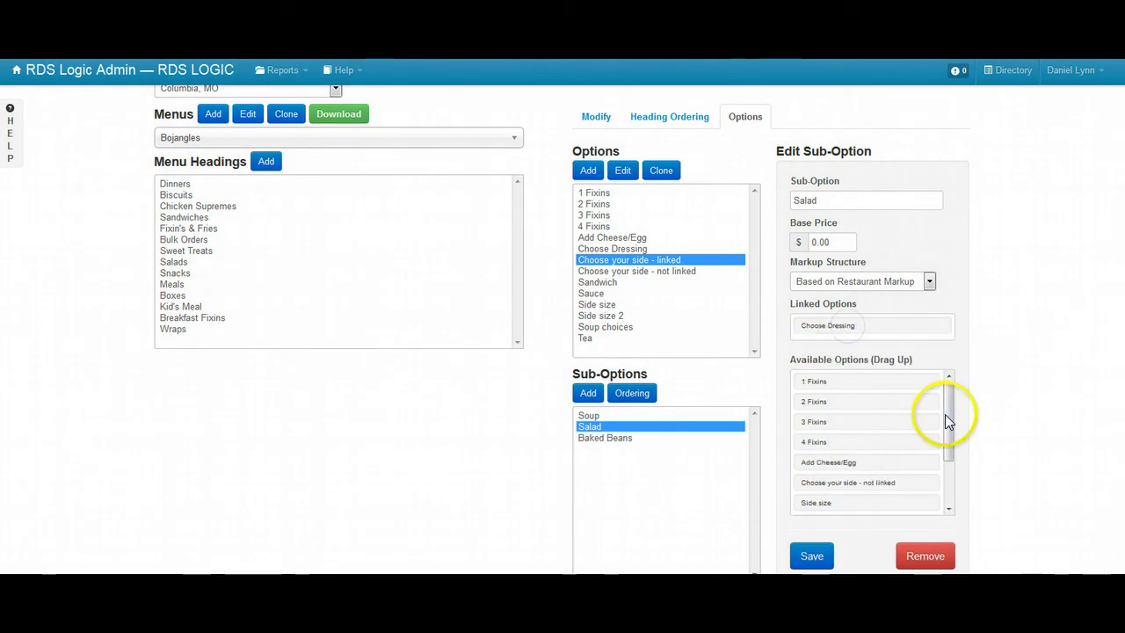
pyautogui.moveTo(949, 421)
pyautogui.mouseDown()
pyautogui.moveTo(952, 454)
pyautogui.moveTo(952, 434)
pyautogui.mouseUp()
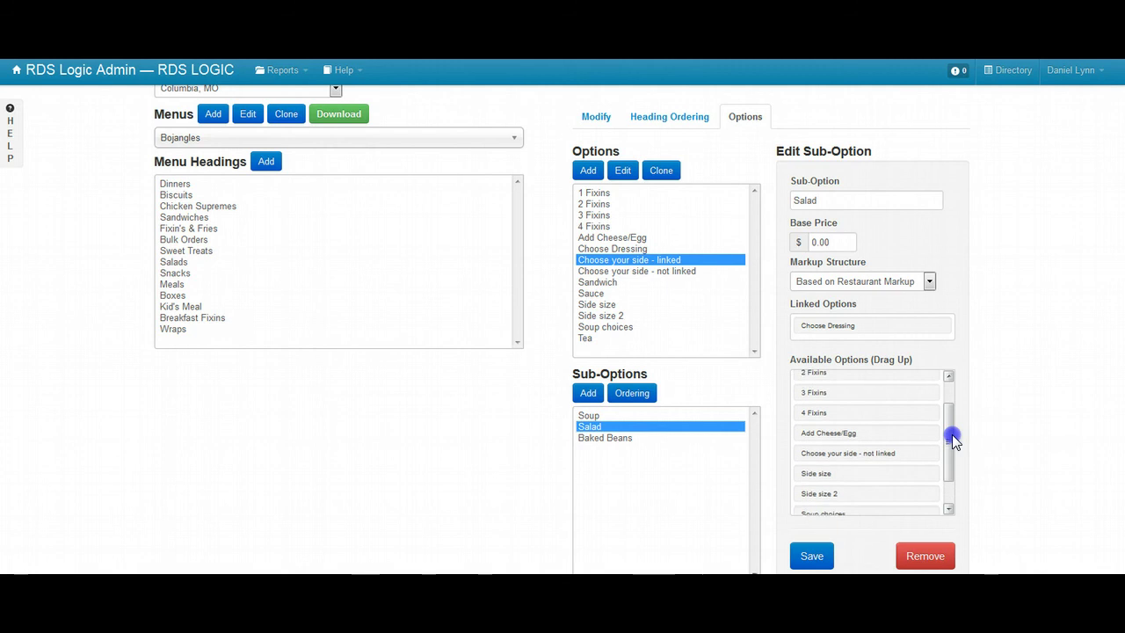
pyautogui.moveTo(871, 432); pyautogui.dragTo(872, 321)
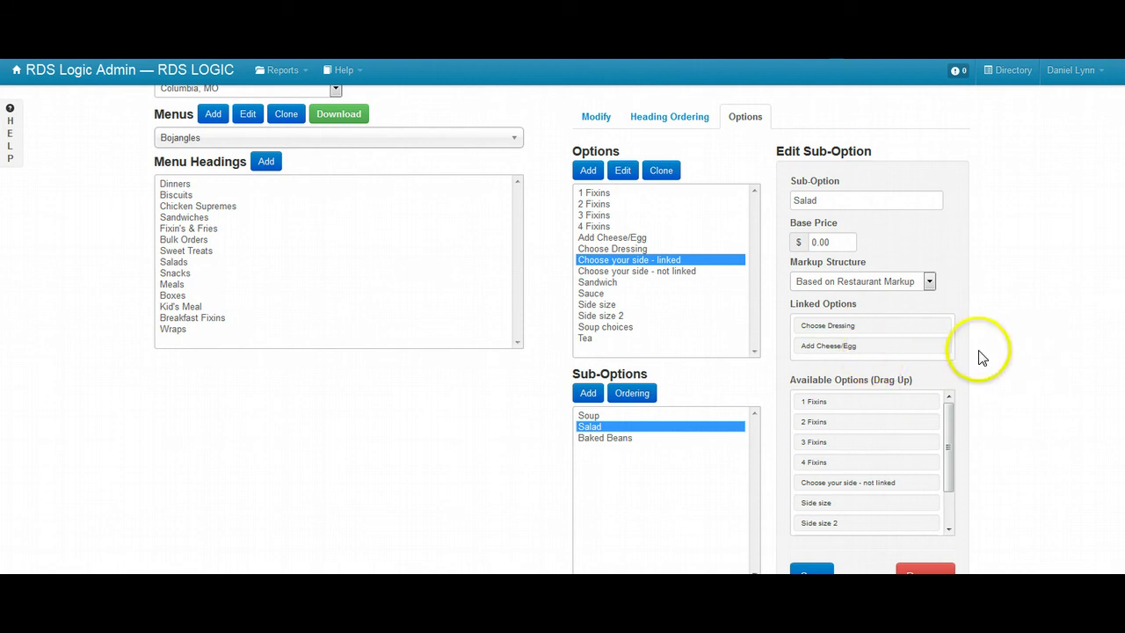
pyautogui.scroll(-1, 884, 442)
pyautogui.click(811, 562)
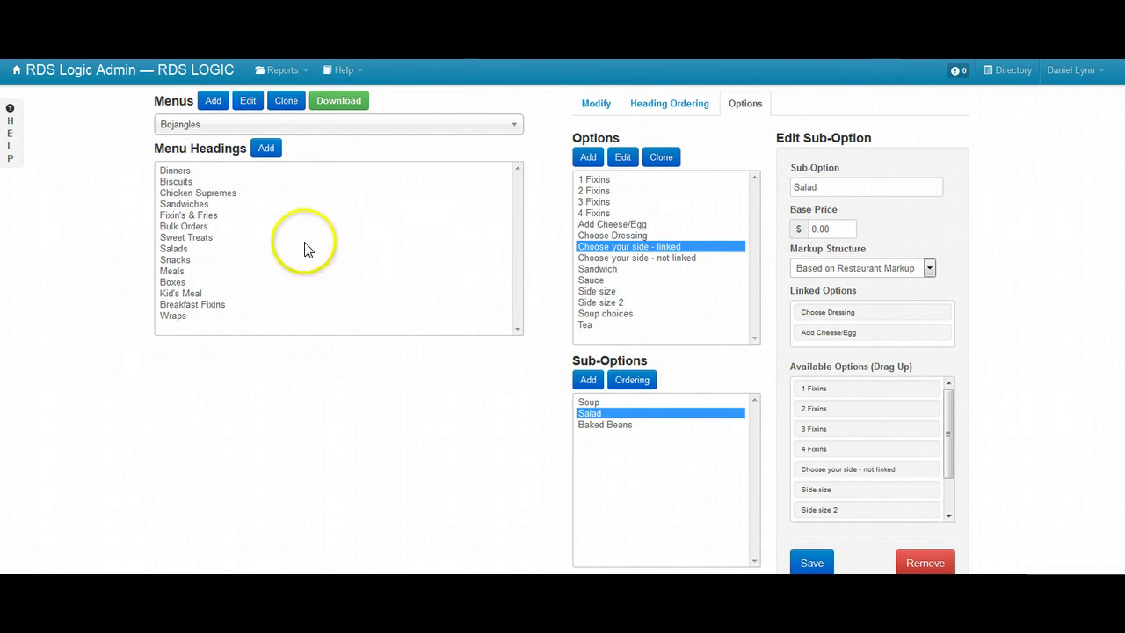
# - Replace 498. Steak Dinner's old side options with 'Choose your side - linked' and save
pyautogui.click(194, 172)
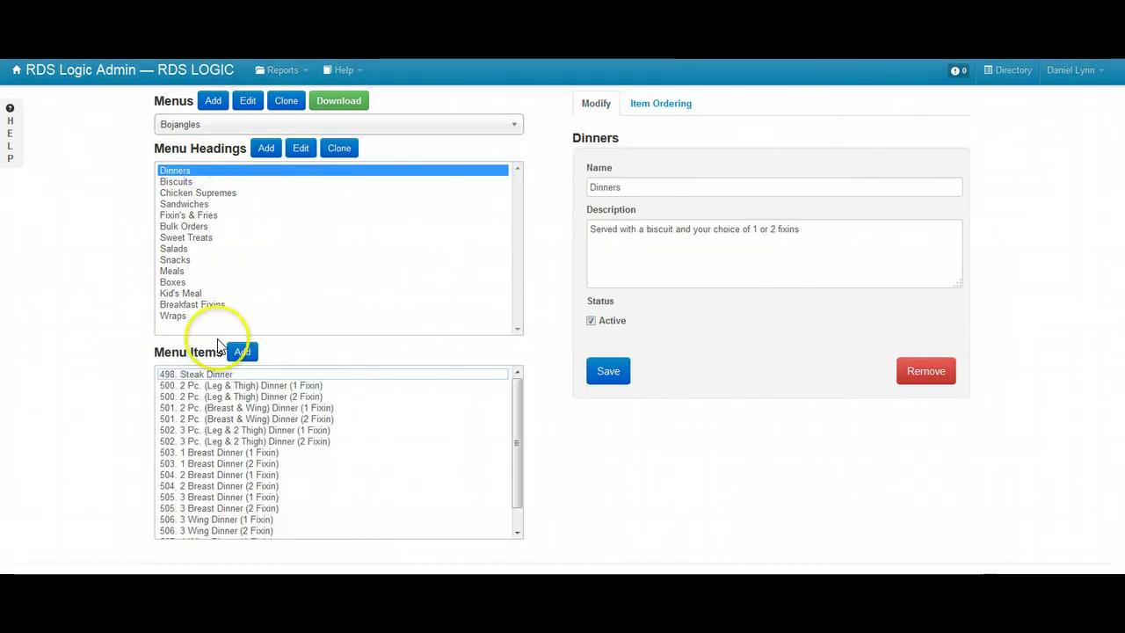
pyautogui.click(218, 373)
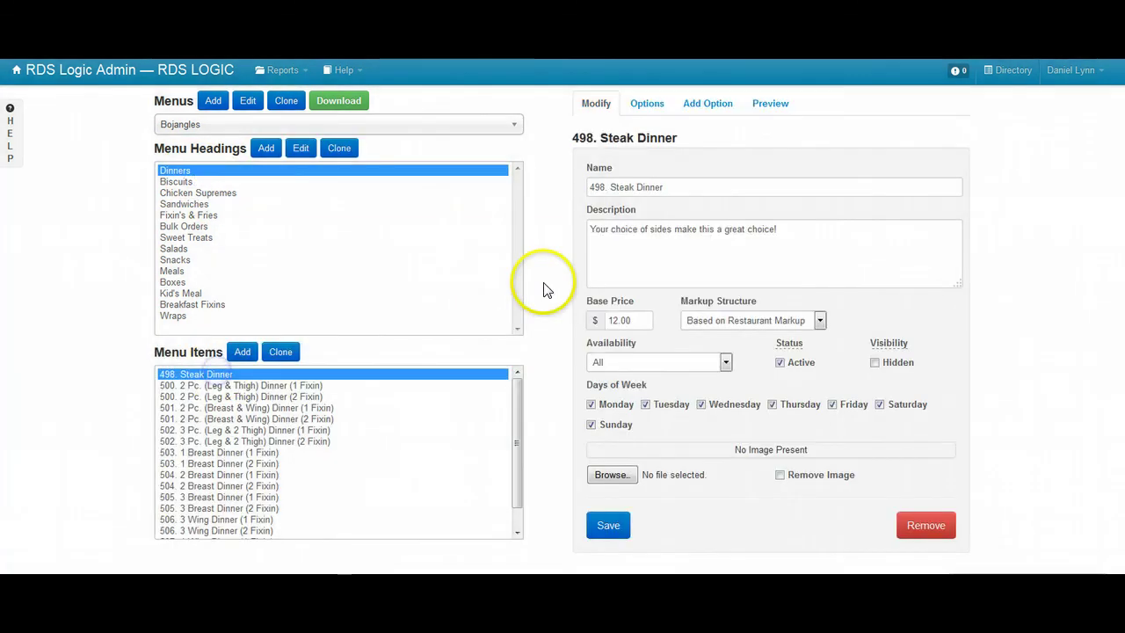
pyautogui.click(648, 112)
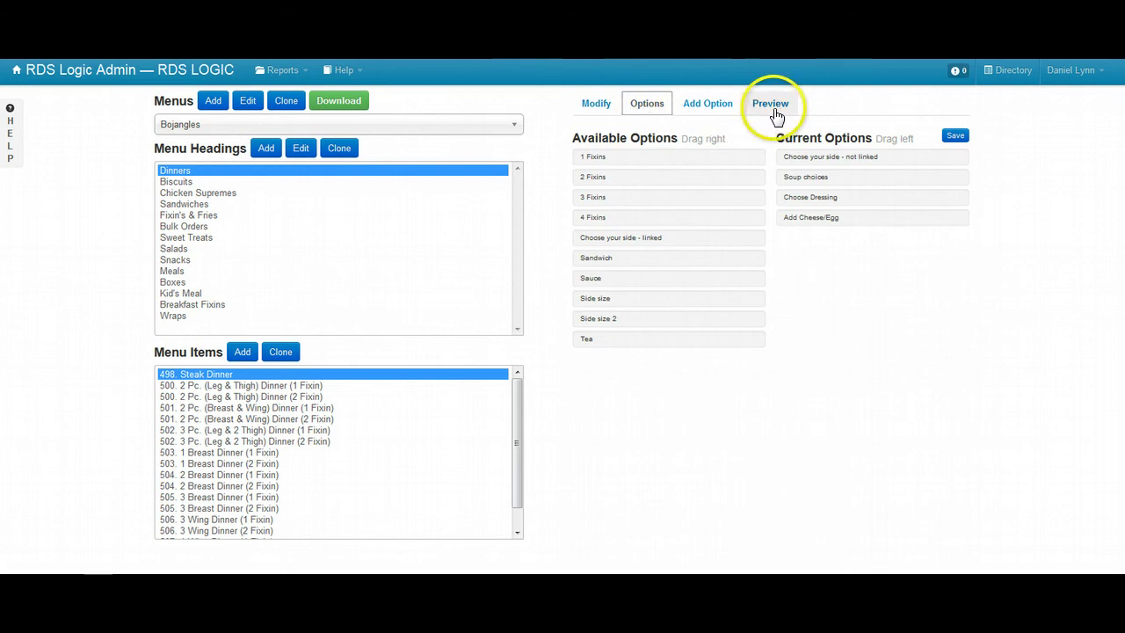
pyautogui.moveTo(767, 163); pyautogui.dragTo(655, 172)
pyautogui.moveTo(804, 157); pyautogui.dragTo(658, 178)
pyautogui.moveTo(660, 326); pyautogui.dragTo(869, 163)
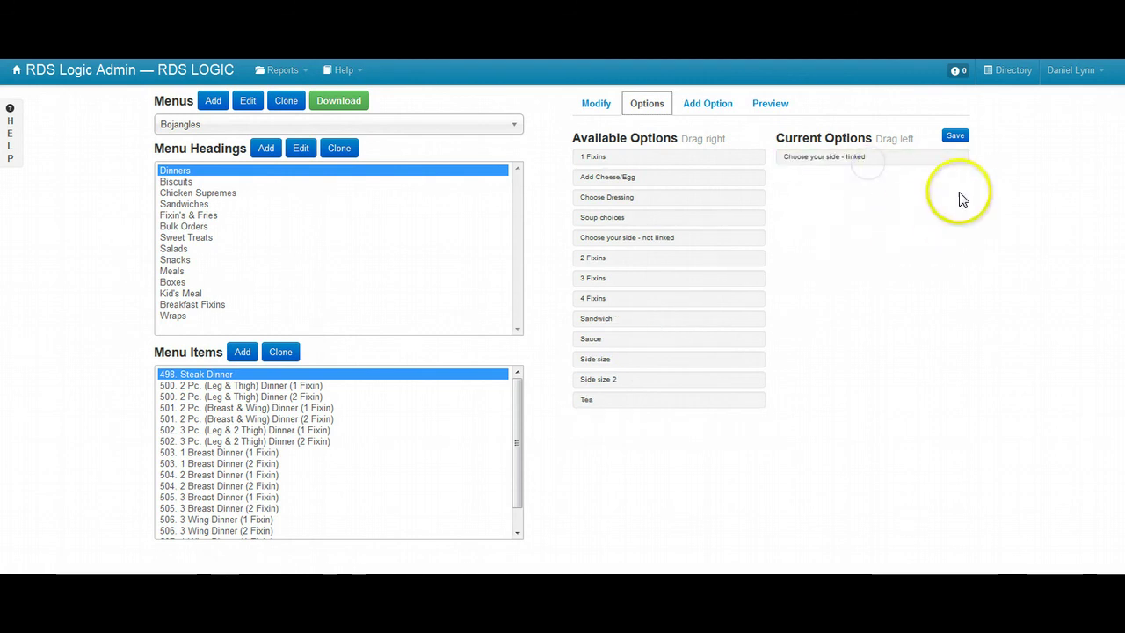
pyautogui.click(963, 139)
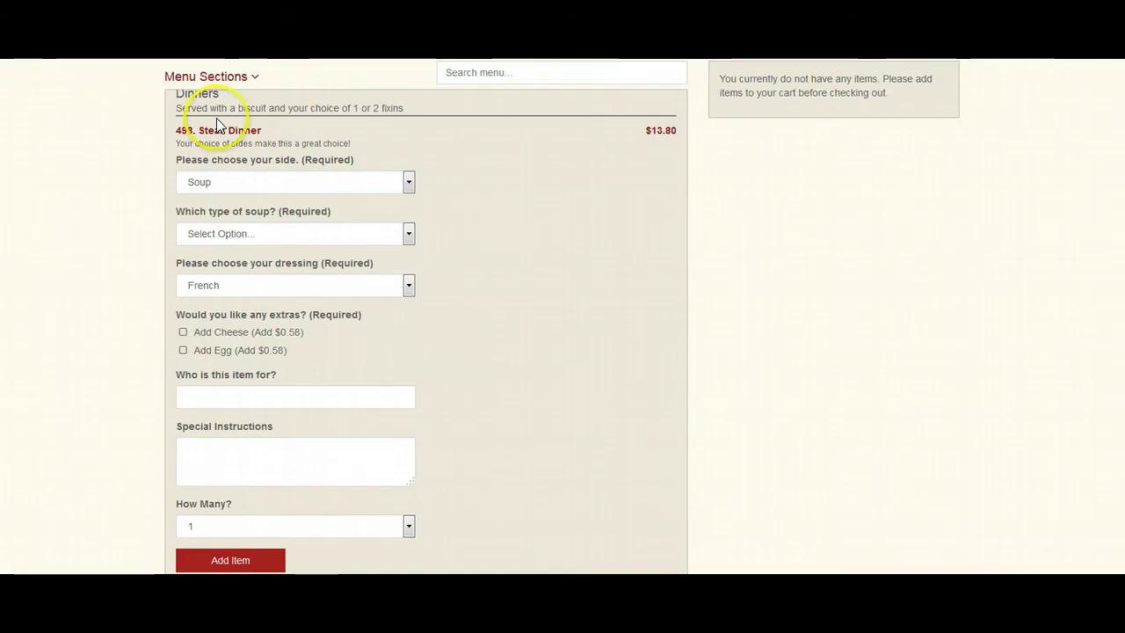
# - On the Steak Dinner form, try Salad with French dressing plus cheese and egg
pyautogui.click(207, 138)
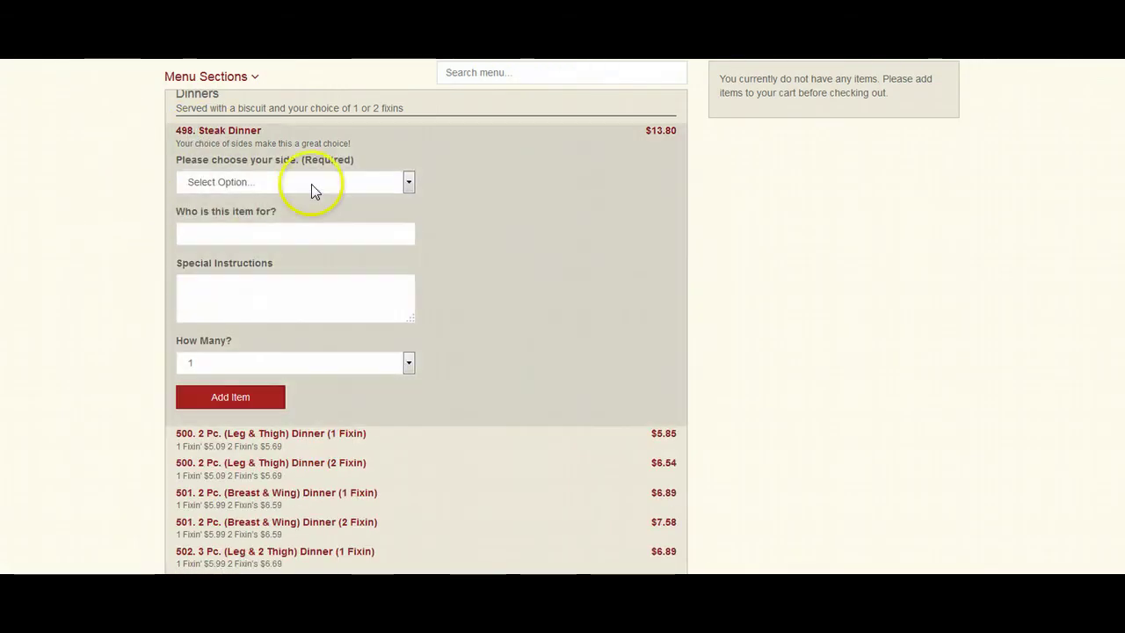
pyautogui.click(408, 182)
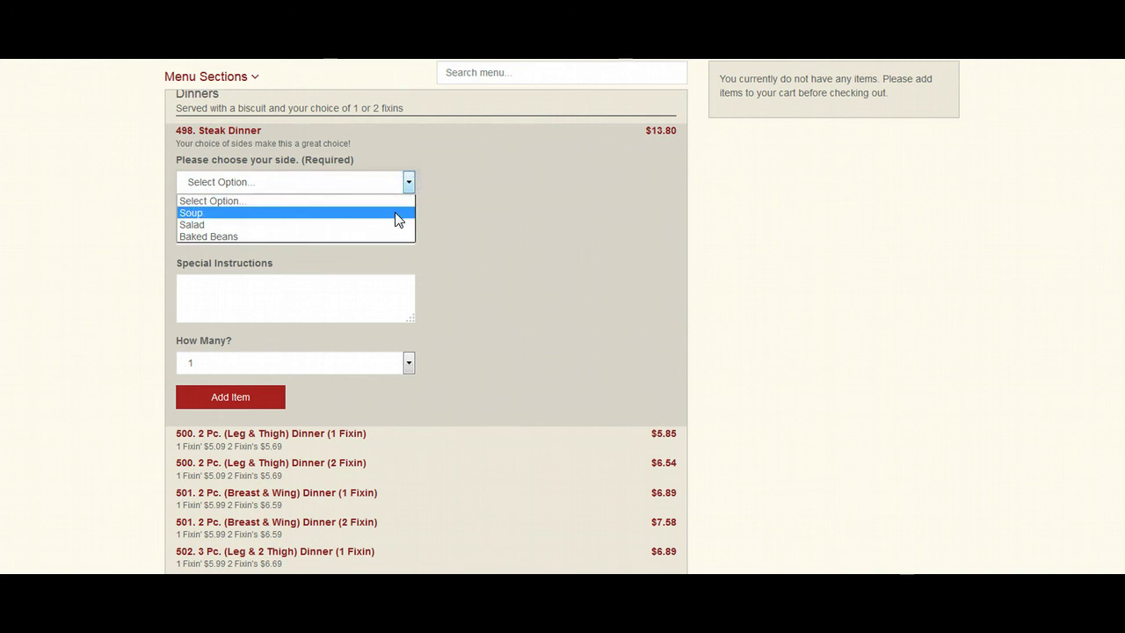
pyautogui.click(396, 224)
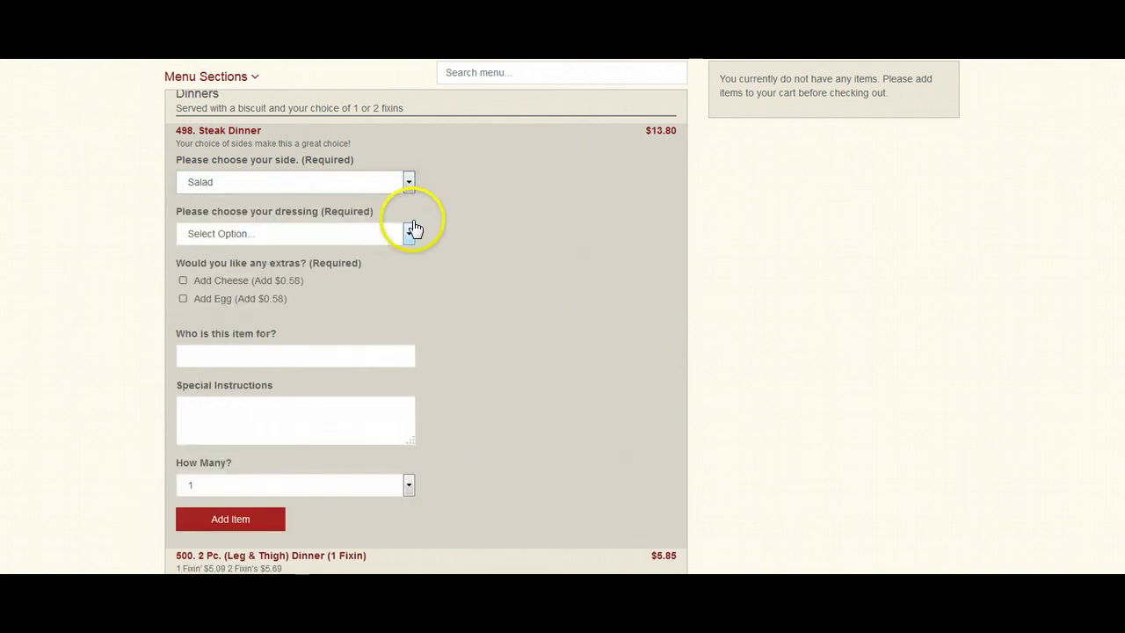
pyautogui.click(398, 233)
pyautogui.click(396, 262)
pyautogui.click(269, 281)
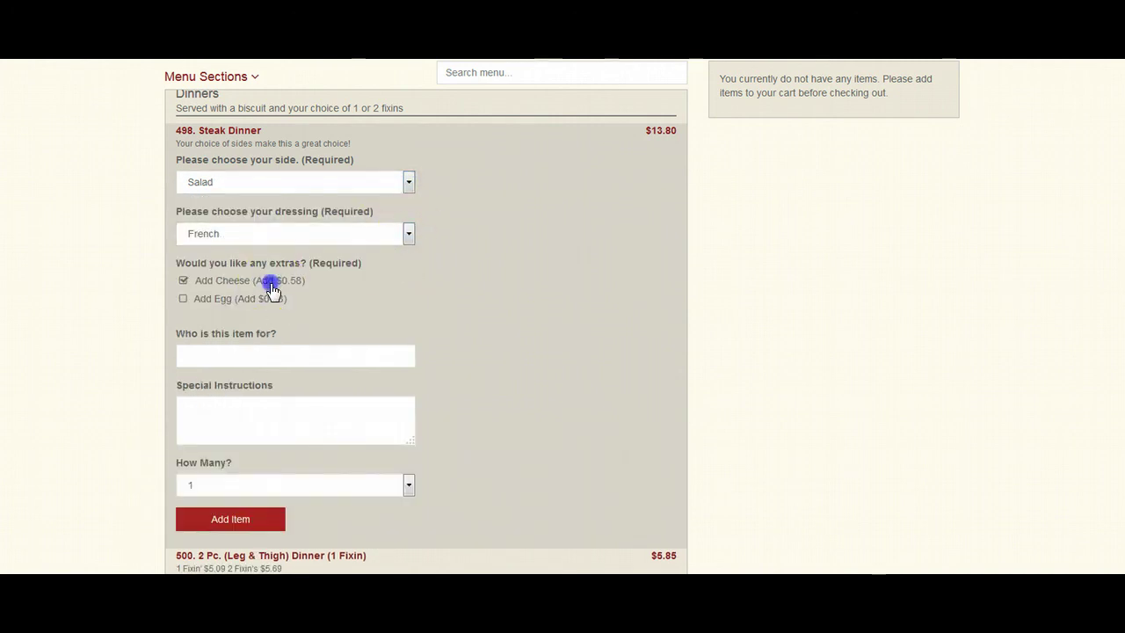
pyautogui.click(269, 299)
# - Switch the side to Soup, pick Vegetable, and add the Steak Dinner to the cart
pyautogui.click(273, 183)
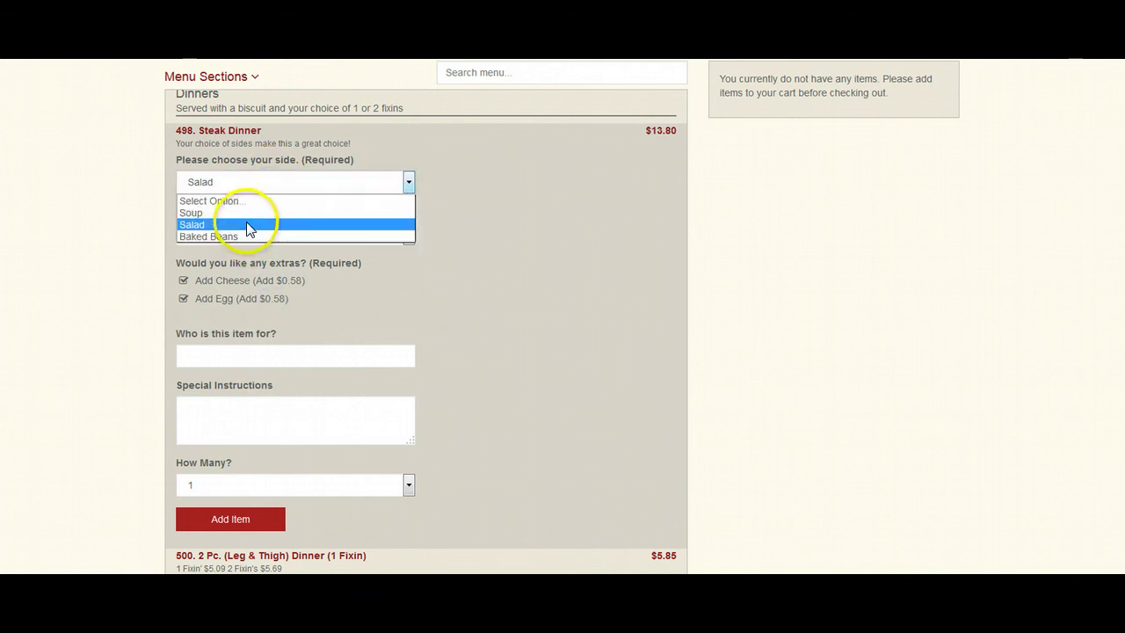
pyautogui.click(247, 214)
pyautogui.click(255, 230)
pyautogui.click(253, 264)
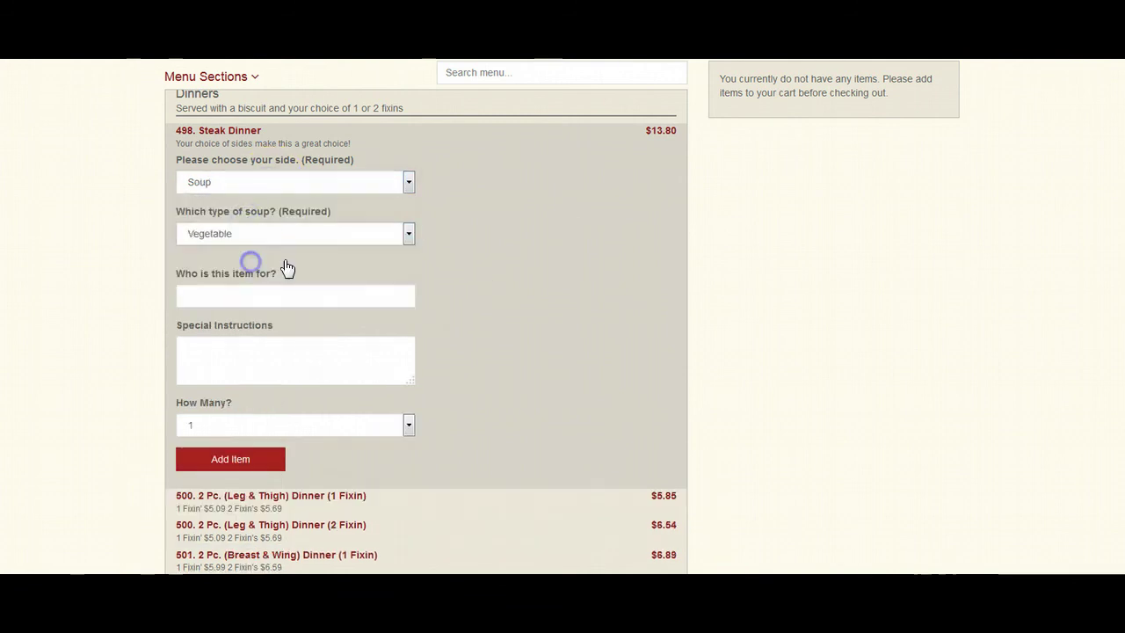
pyautogui.click(243, 461)
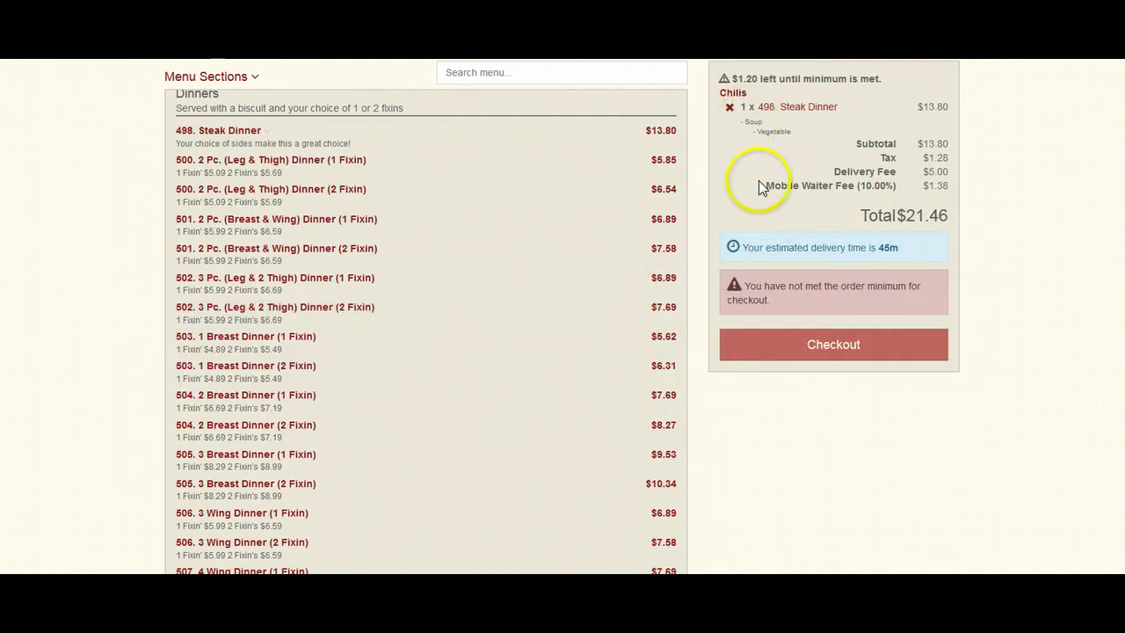
# - Add another Steak Dinner with Salad, French dressing, cheese and egg to the cart
pyautogui.click(325, 140)
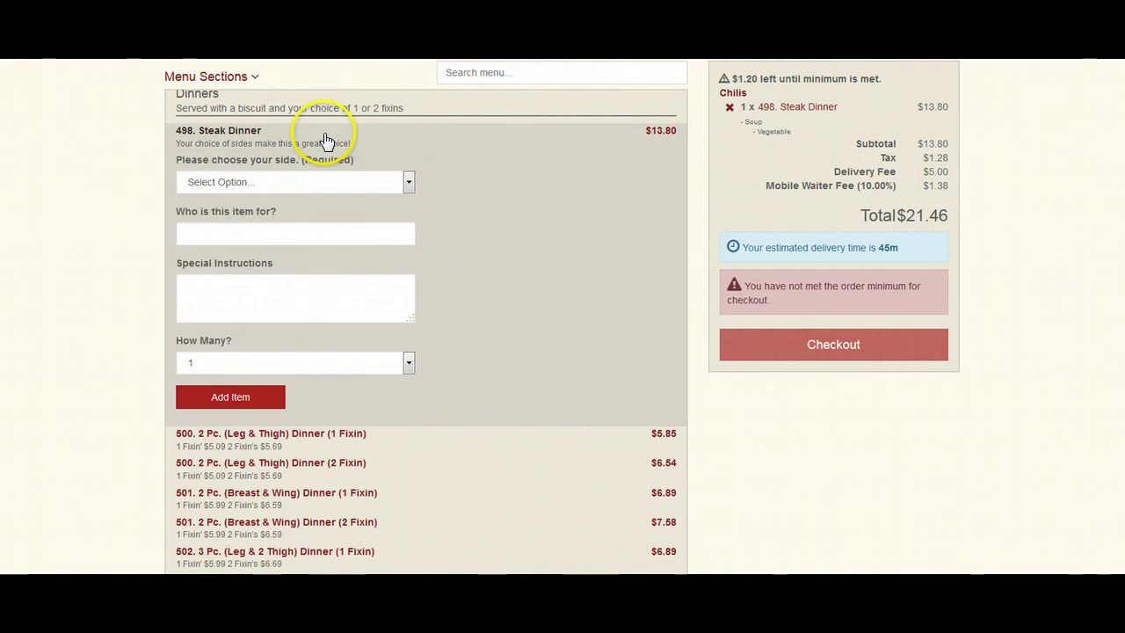
pyautogui.click(294, 181)
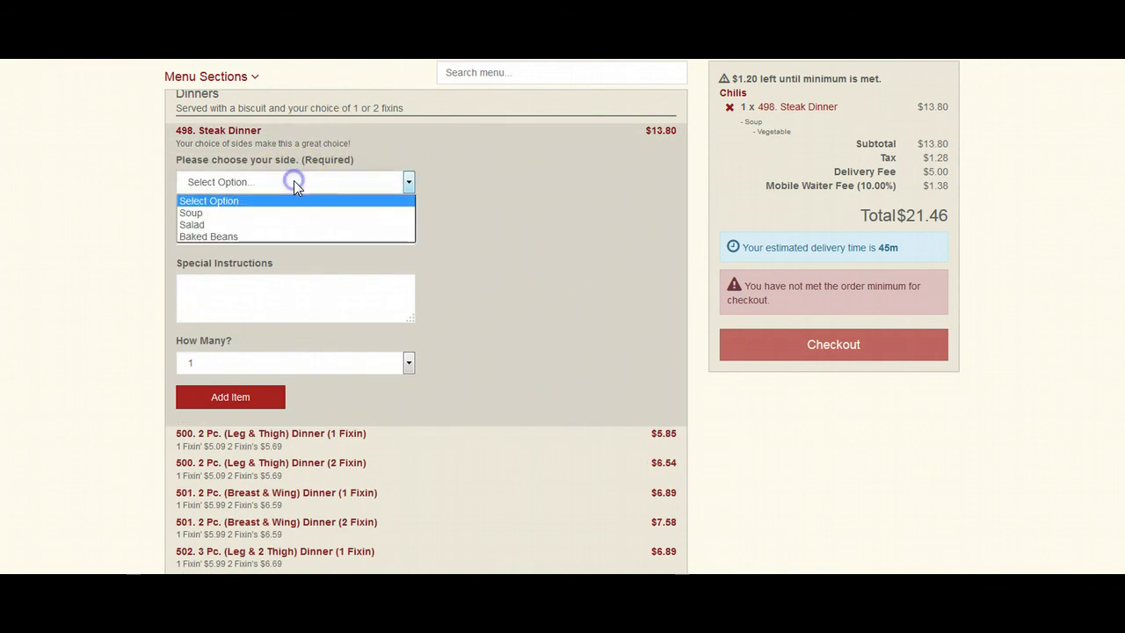
pyautogui.click(289, 225)
pyautogui.click(285, 231)
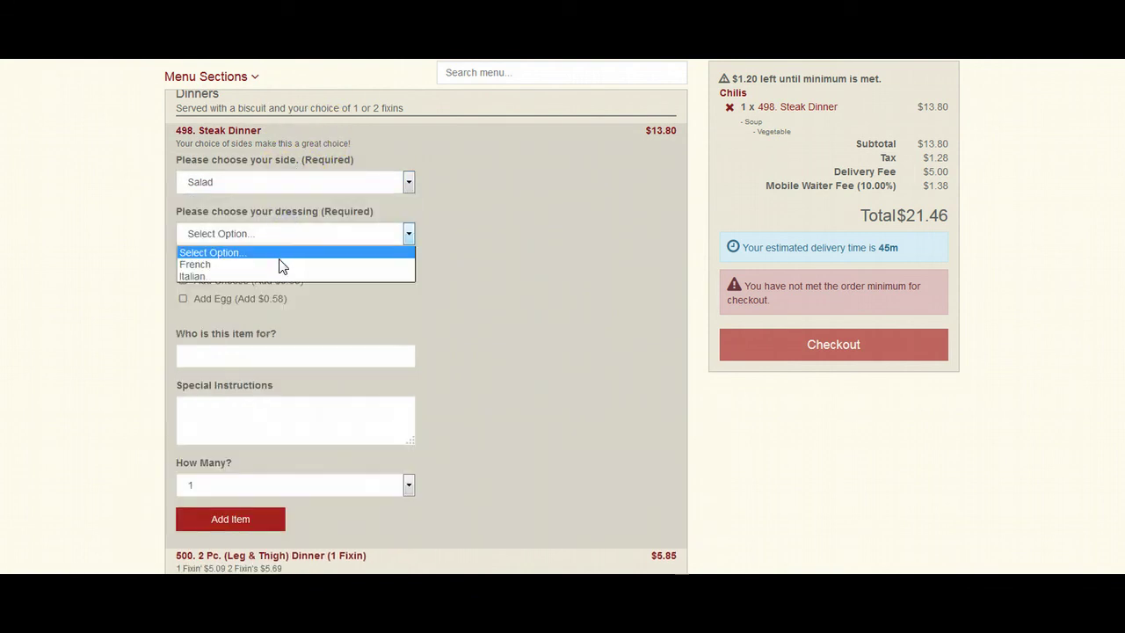
pyautogui.click(279, 259)
pyautogui.click(273, 281)
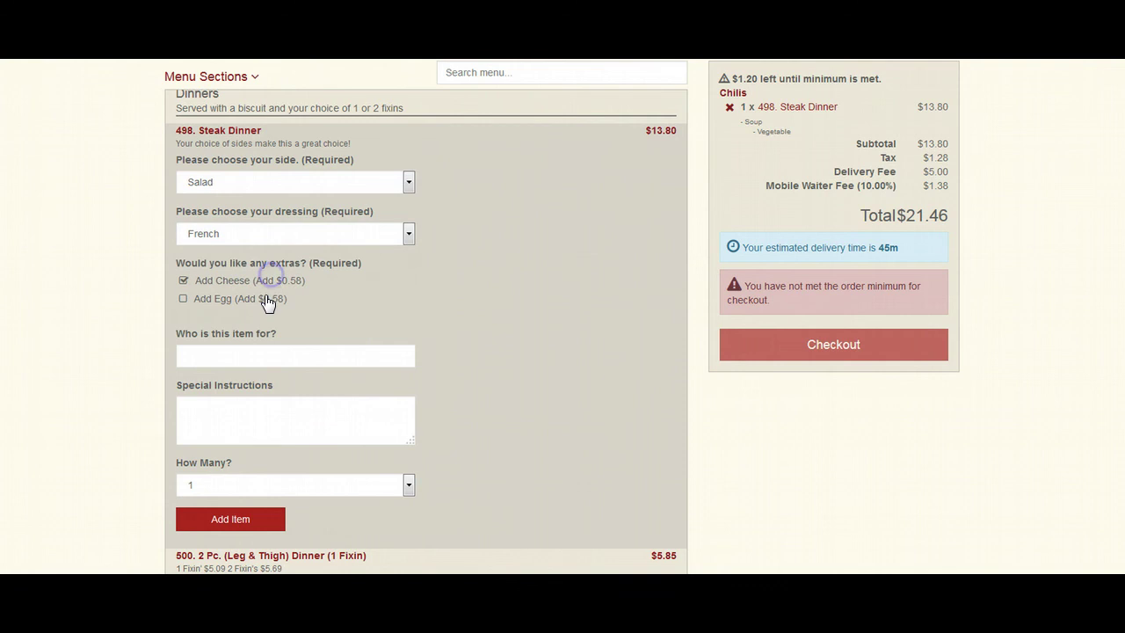
pyautogui.click(265, 298)
pyautogui.click(227, 518)
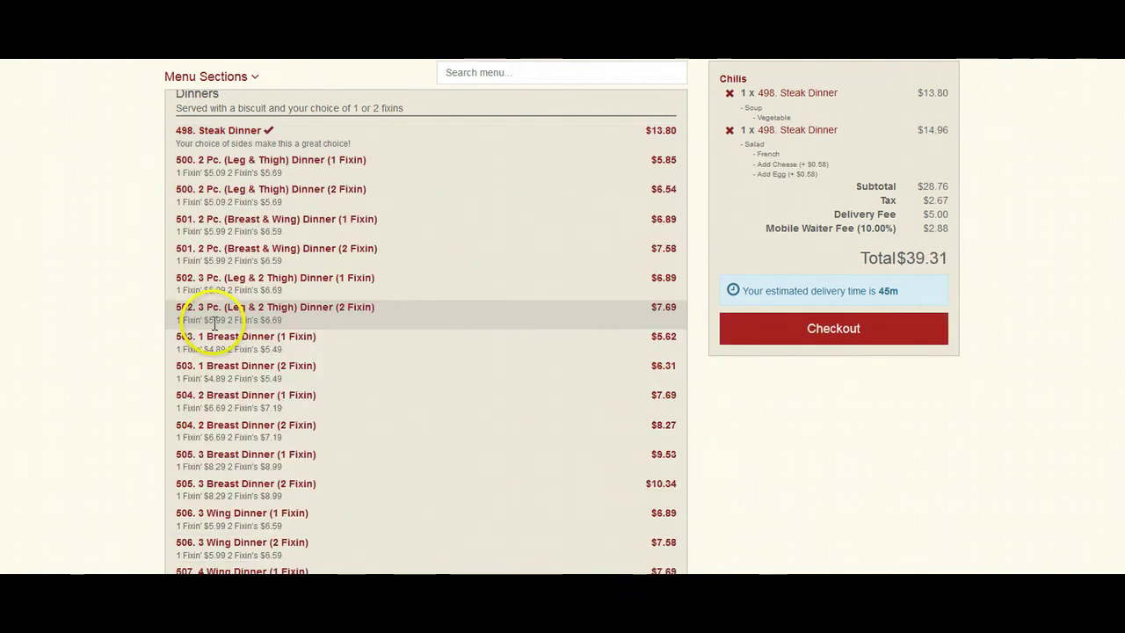